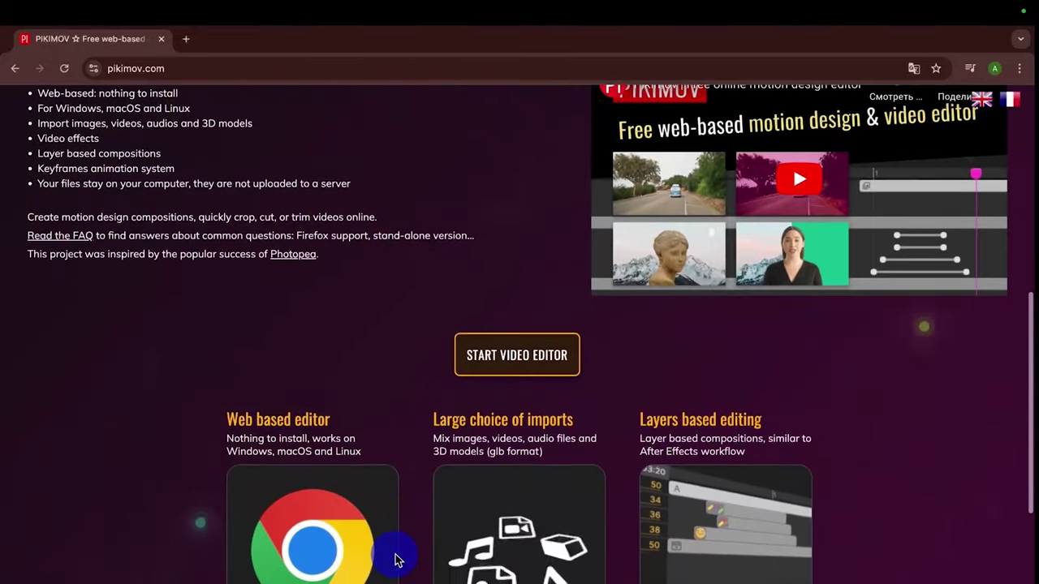
scroll(396, 560, "down", 3)
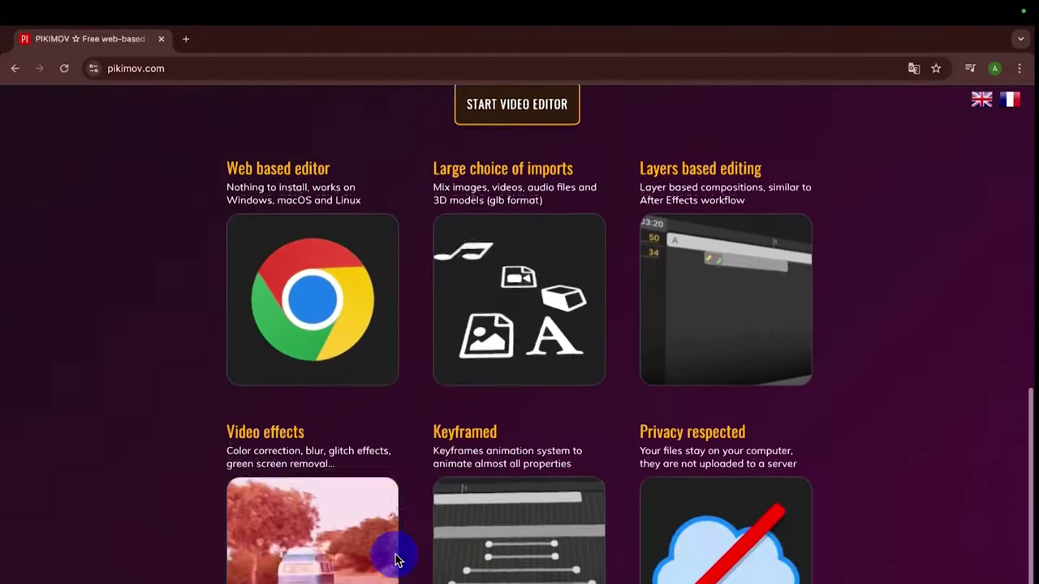
scroll(396, 560, "down", 2)
scroll(396, 560, "up", 1)
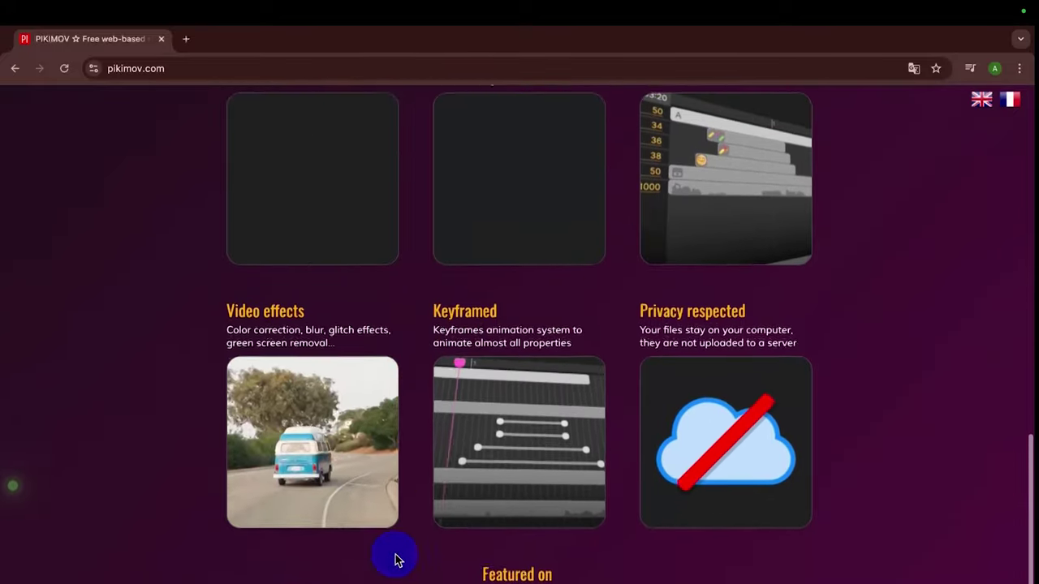
scroll(396, 560, "up", 3)
scroll(396, 560, "up", 1)
scroll(396, 560, "up", 1)
scroll(396, 560, "up", 1)
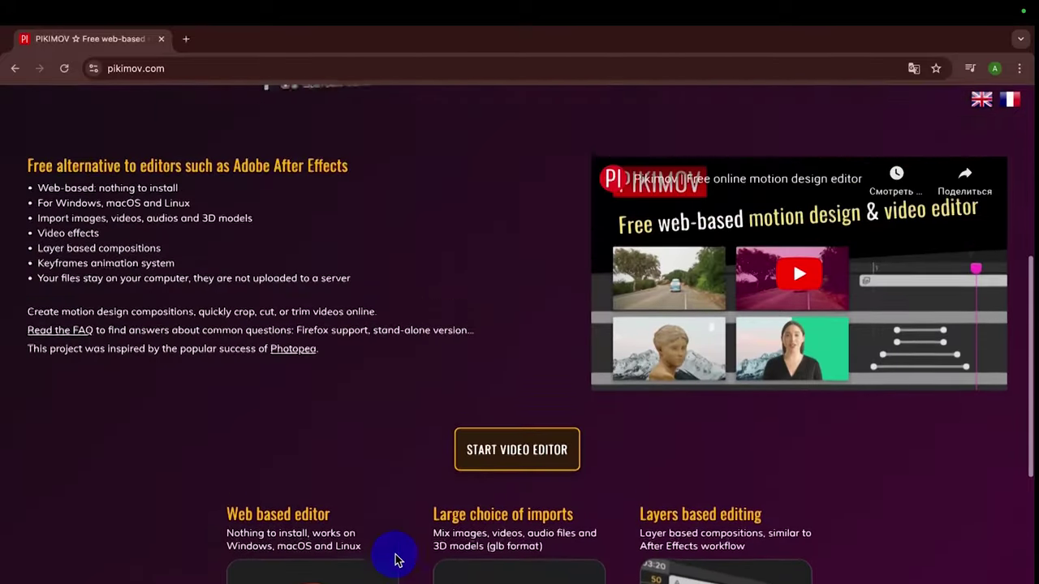
scroll(396, 560, "up", 1)
scroll(396, 560, "up", 1)
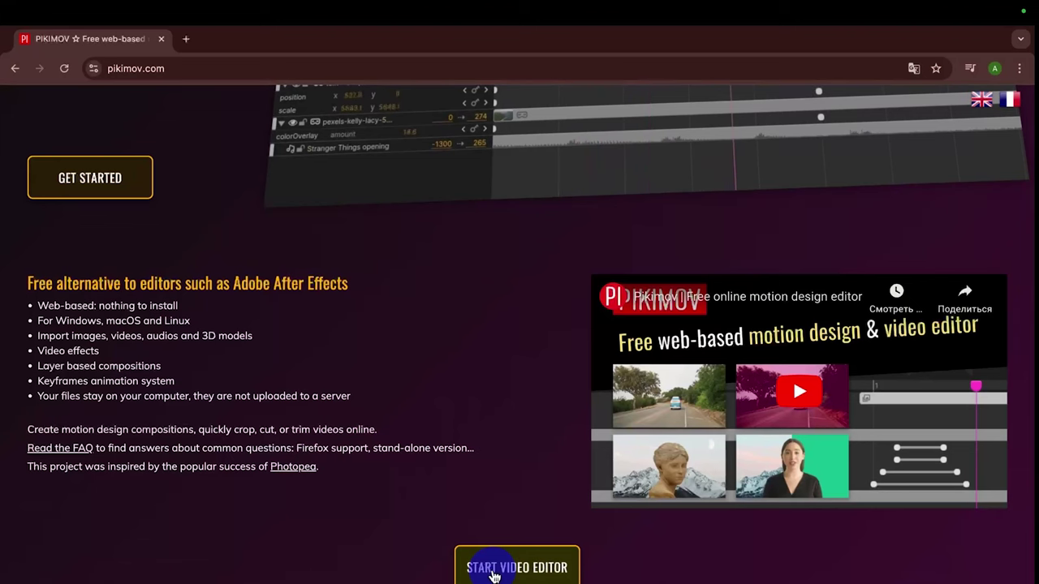
Open the video editor and create a new project with the default 1920×1080, 25 fps settings.
left_click(493, 568)
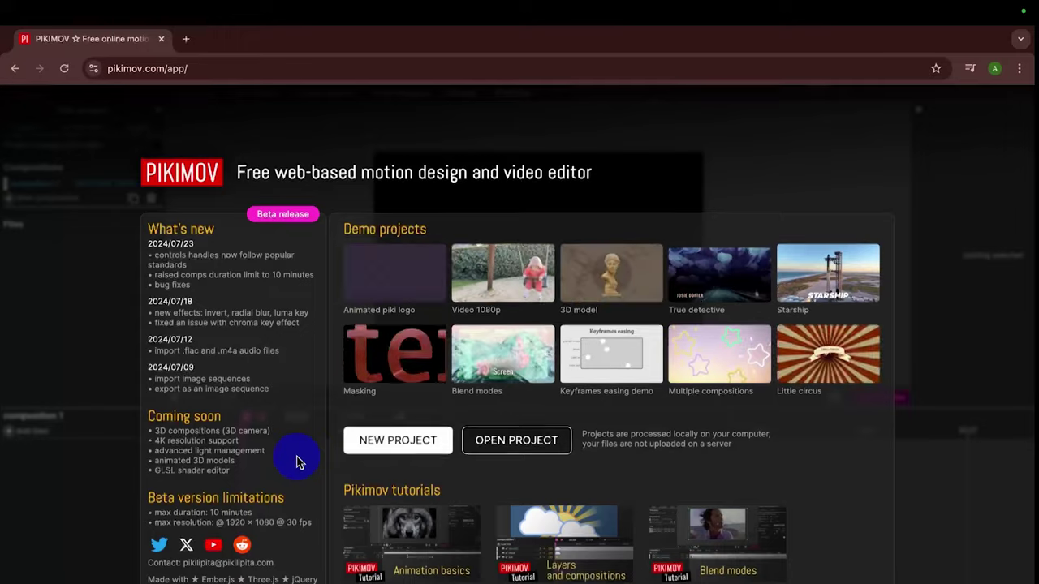
left_click(386, 448)
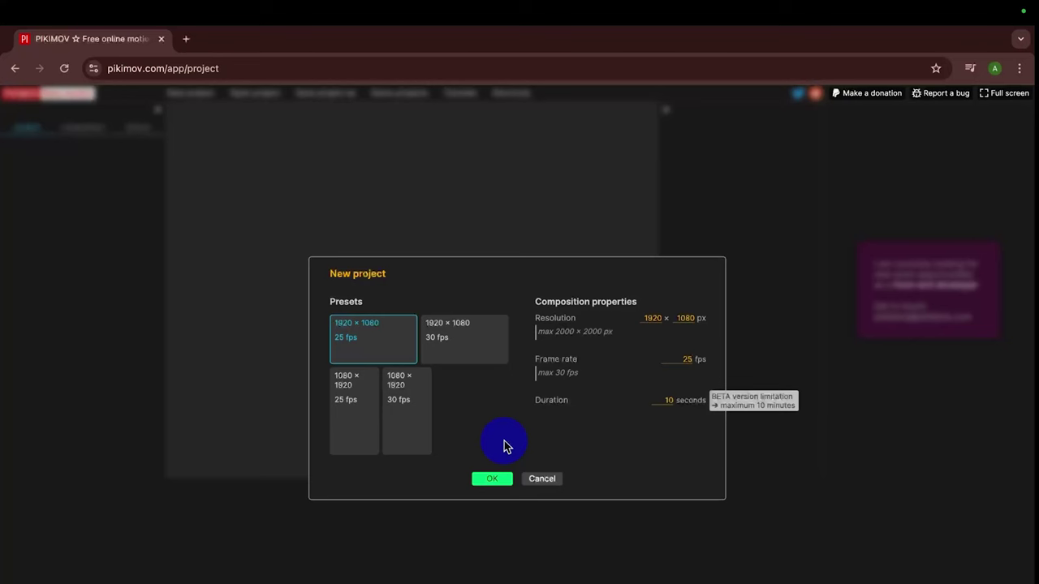
left_click(493, 478)
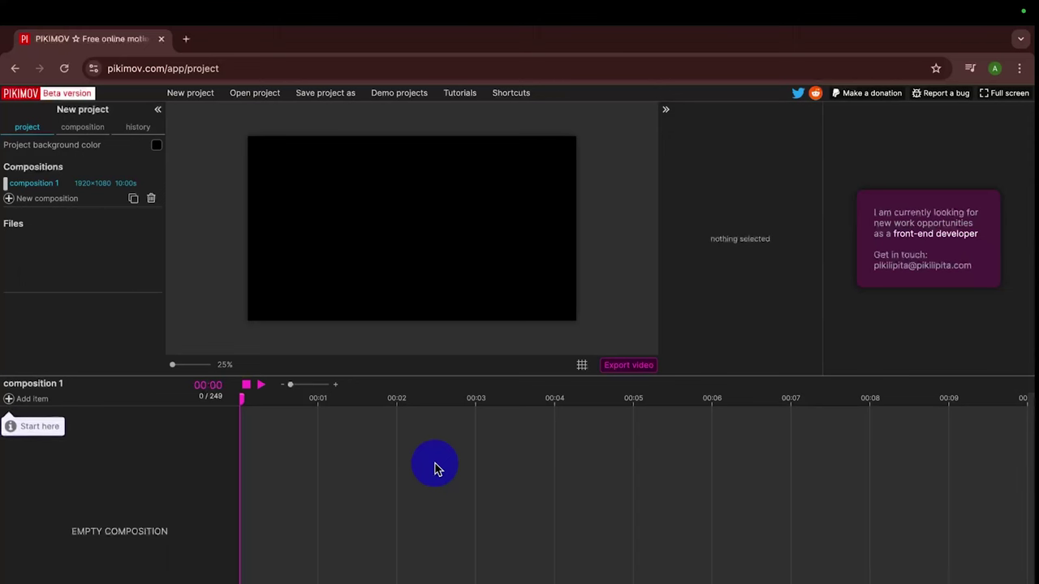
Import the kitten image, place it at the lower left, and set a starting position keyframe.
left_click(10, 399)
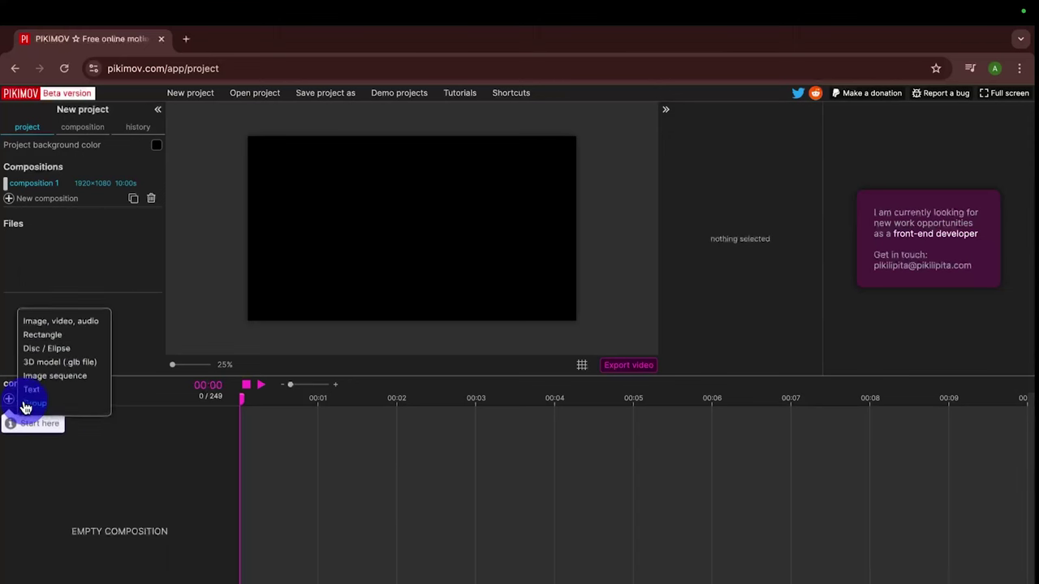
left_click(61, 315)
left_click(86, 357)
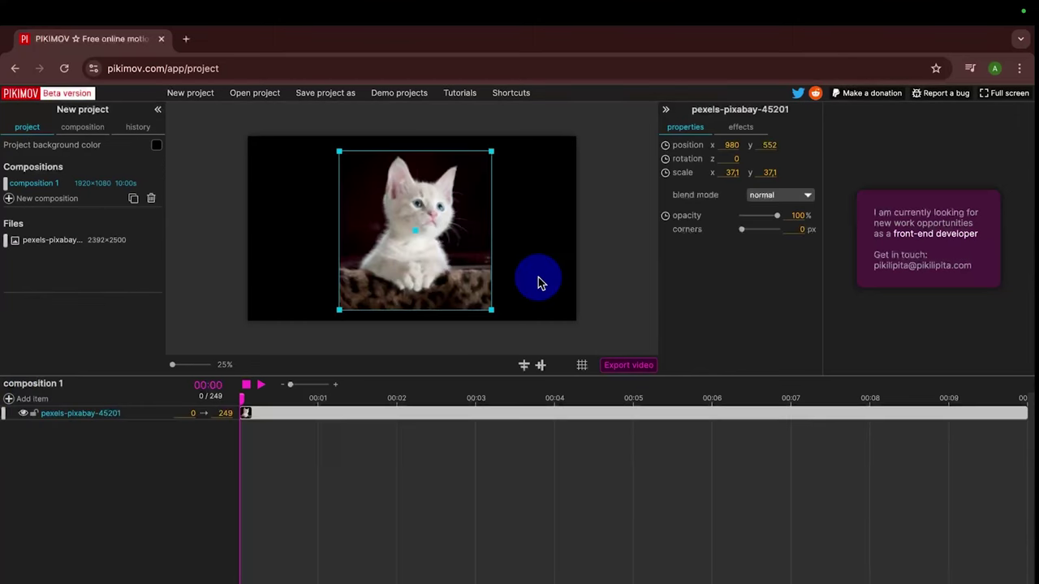
left_click_drag(464, 238, 321, 347)
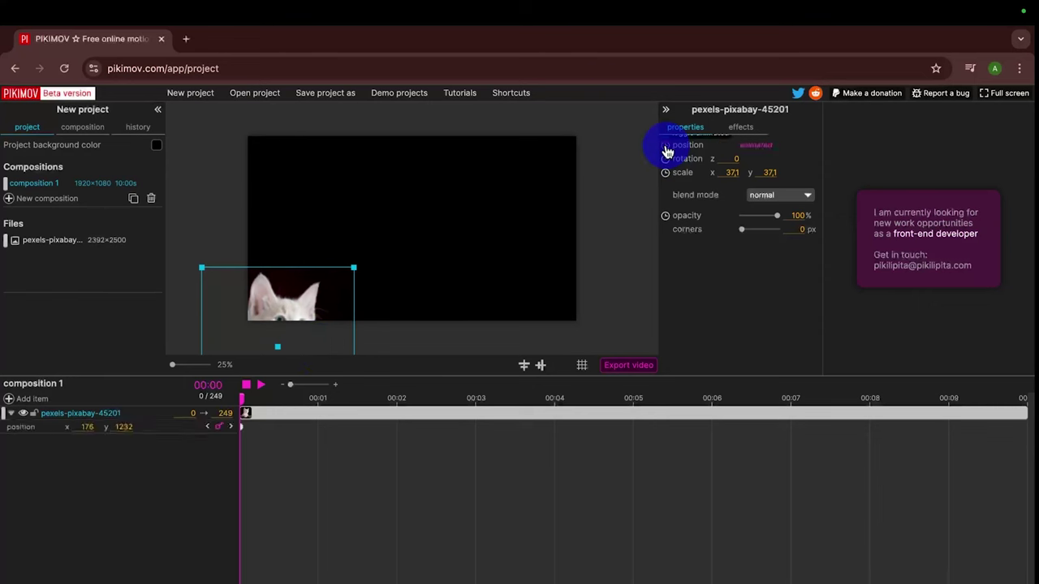
left_click(243, 432)
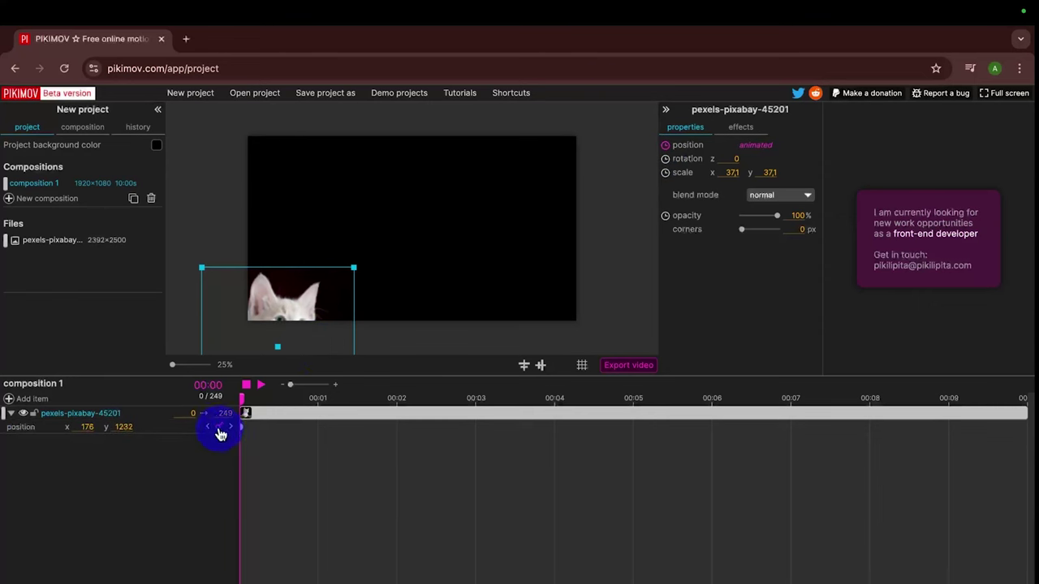
At about one second, centre the kitten and scale it to 80, then preview the animation.
left_click_drag(243, 395, 317, 398)
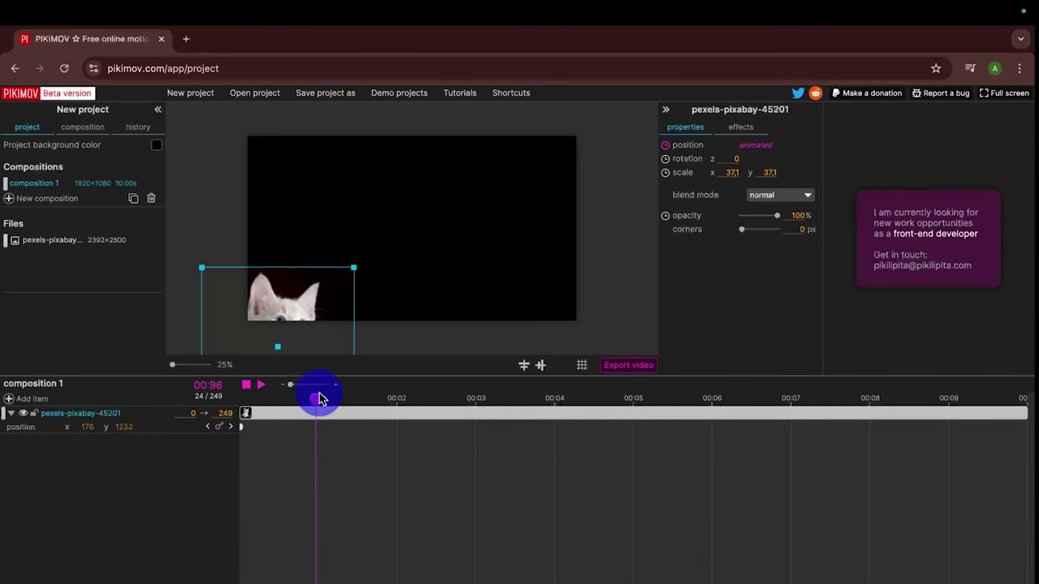
left_click(524, 366)
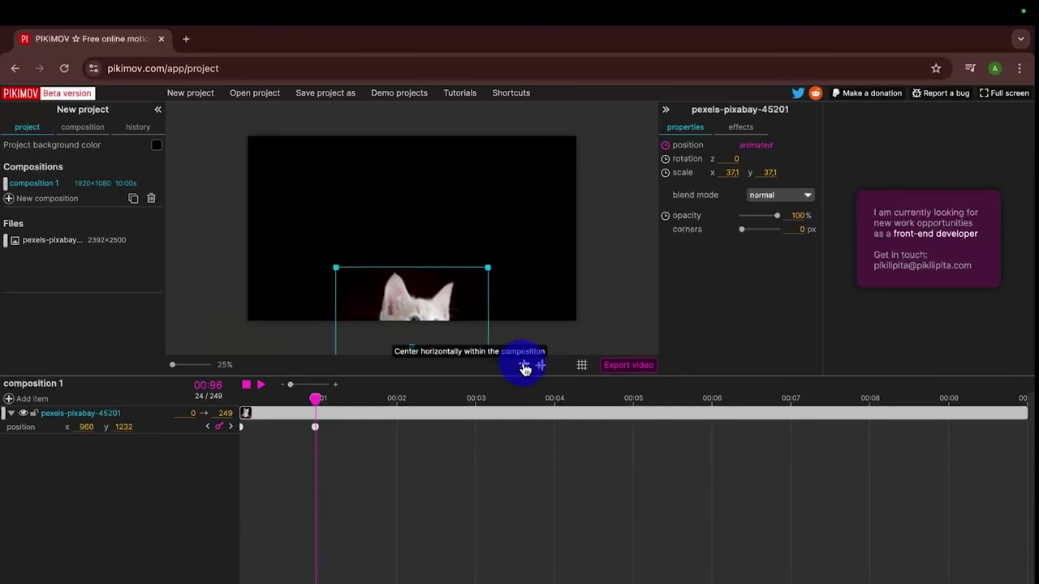
left_click(538, 367)
mouse_move(316, 398)
left_mouse_down()
mouse_move(250, 399)
mouse_move(315, 398)
left_mouse_up()
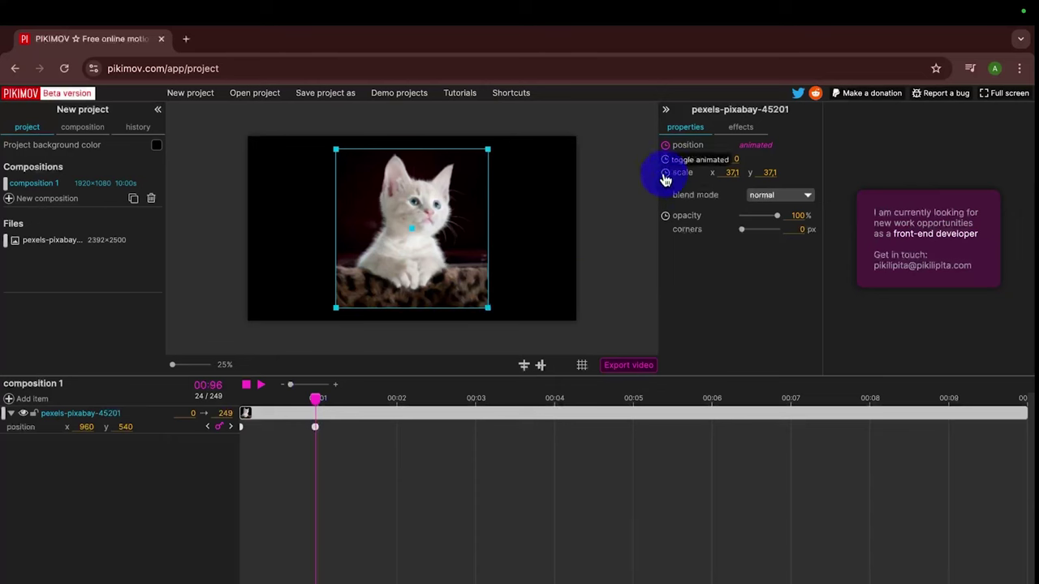
mouse_move(315, 399)
left_mouse_down()
mouse_move(231, 417)
mouse_move(316, 402)
left_mouse_up()
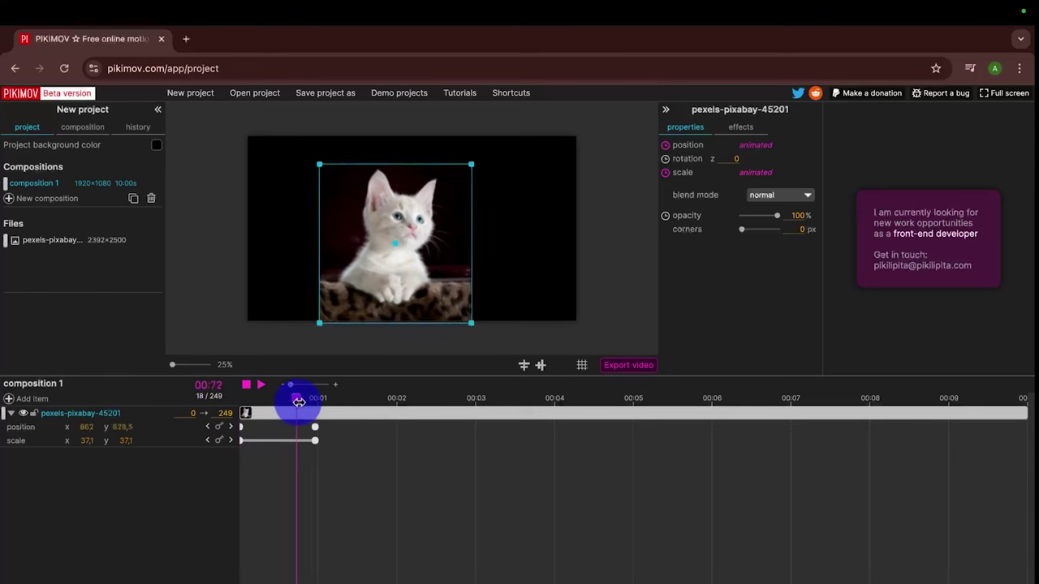
left_click(91, 441)
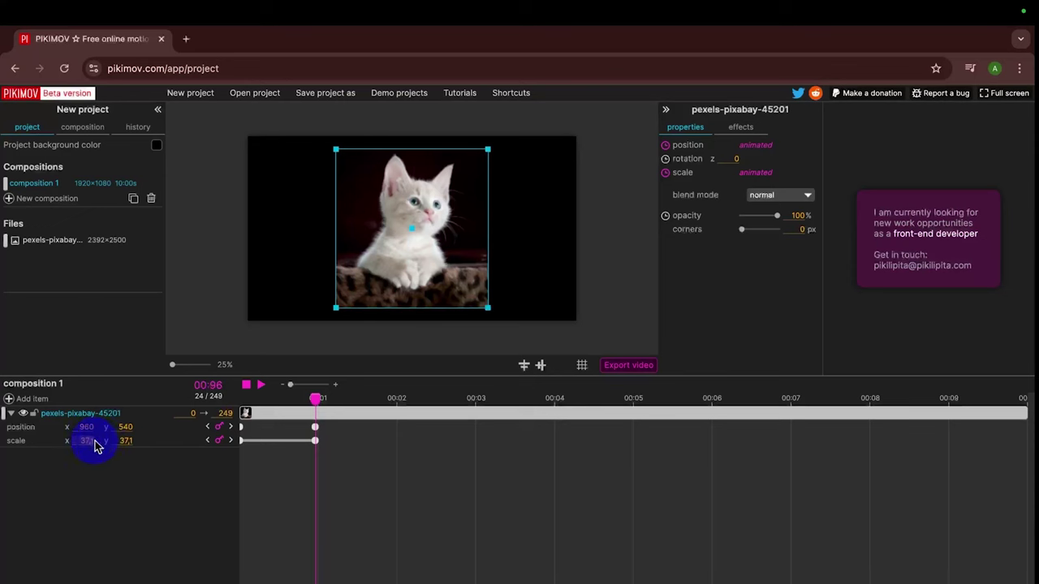
type("80")
key("Return")
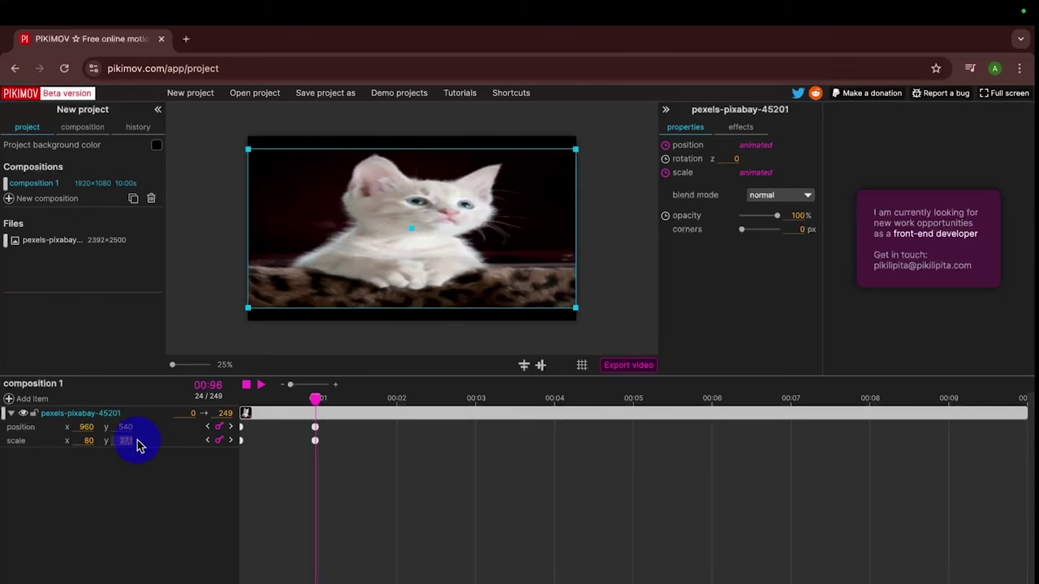
type("80")
key("Return")
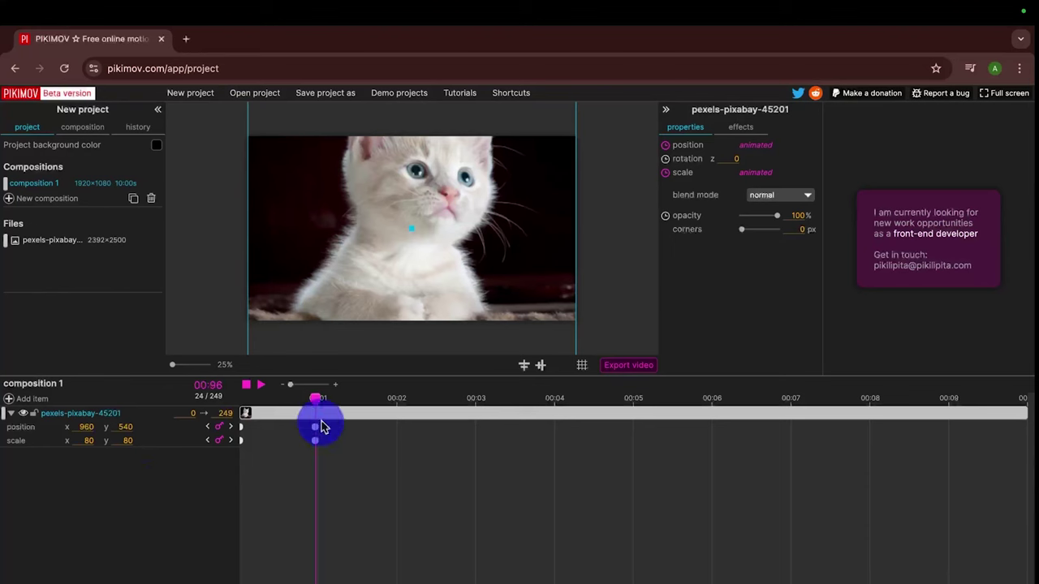
mouse_move(313, 397)
left_mouse_down()
mouse_move(241, 416)
mouse_move(322, 402)
left_mouse_up()
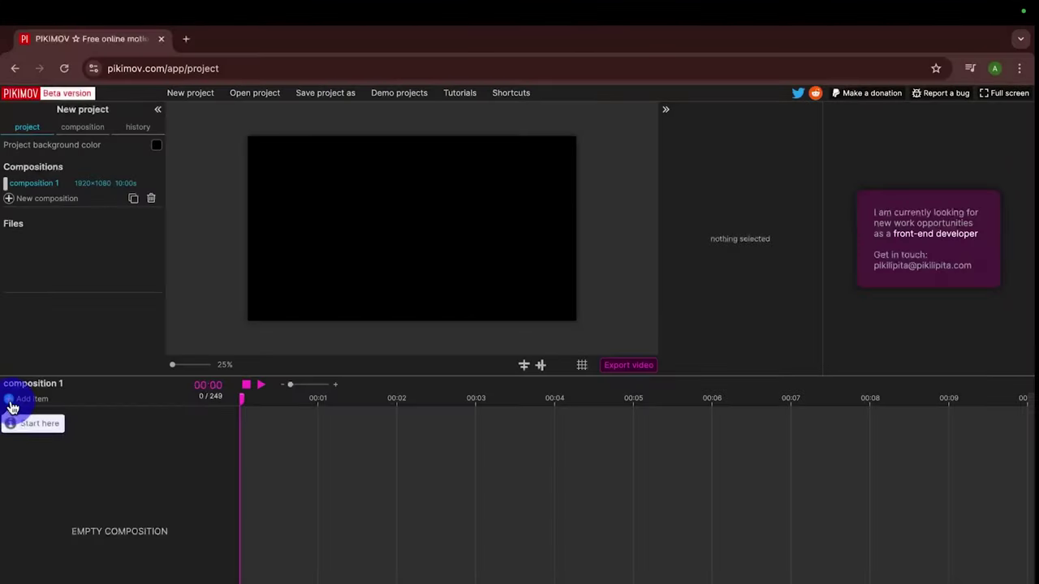
Import the night sky image, then duplicate it, move the copy right, and delete the copy.
left_click(11, 401)
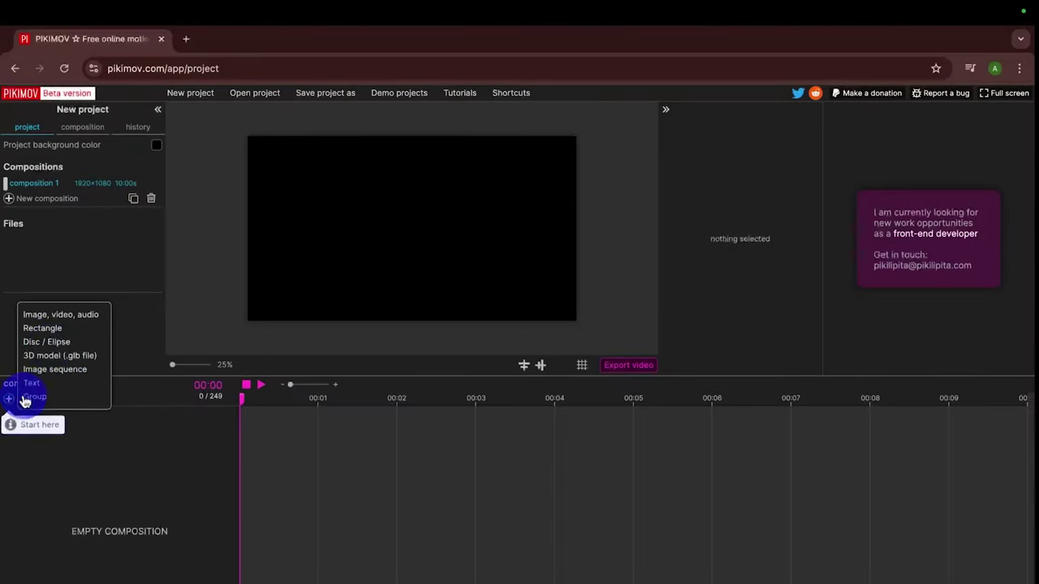
left_click(57, 313)
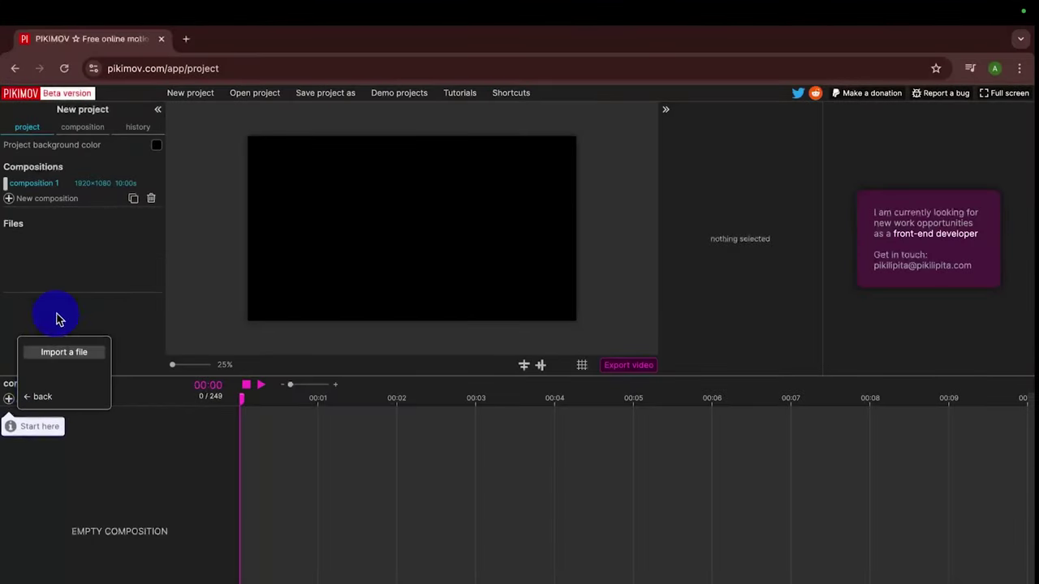
left_click(81, 352)
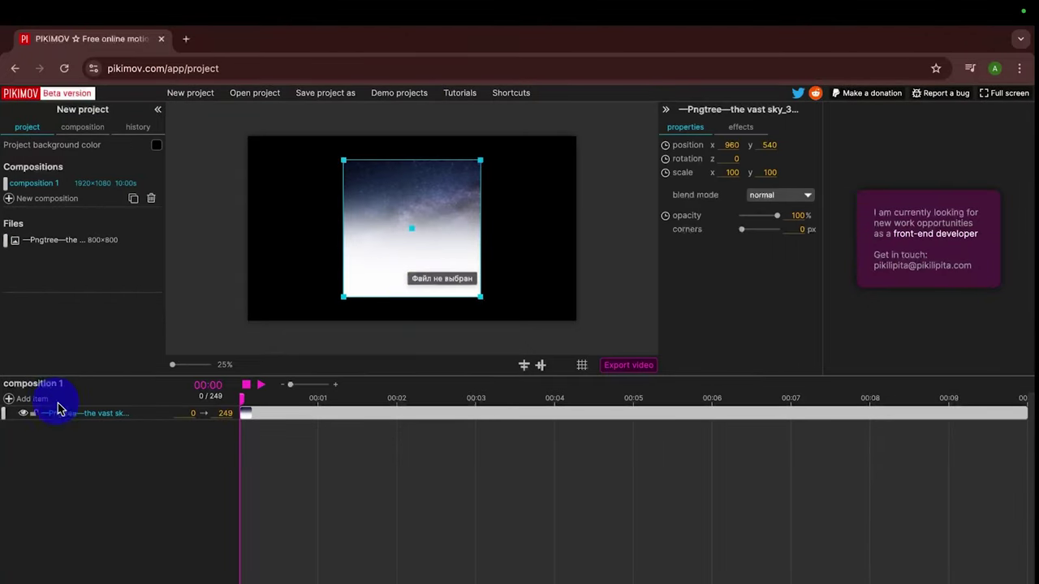
right_click(66, 416)
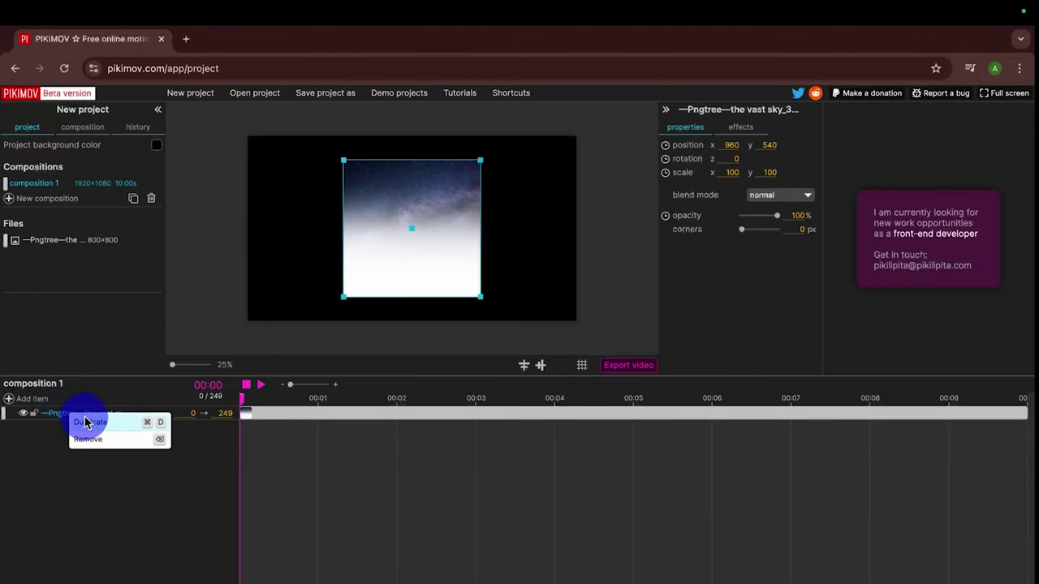
left_click(86, 422)
mouse_move(379, 258)
left_mouse_down()
mouse_move(282, 254)
mouse_move(449, 257)
left_mouse_up()
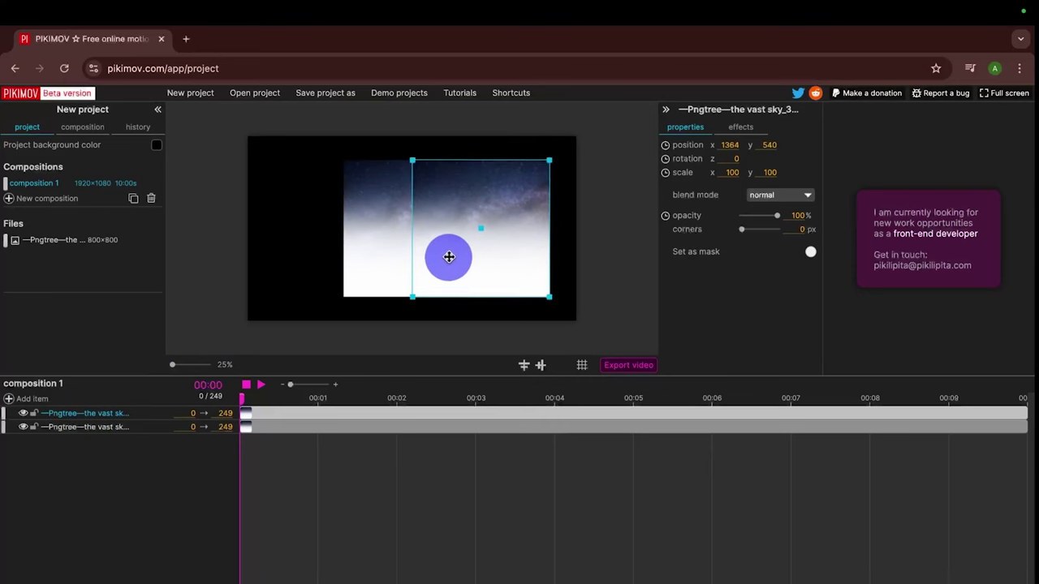
key("Delete")
Import the isolated tree image at 68% scale, keeping the sky layer beneath it.
left_click(10, 399)
left_click(58, 312)
left_click(63, 350)
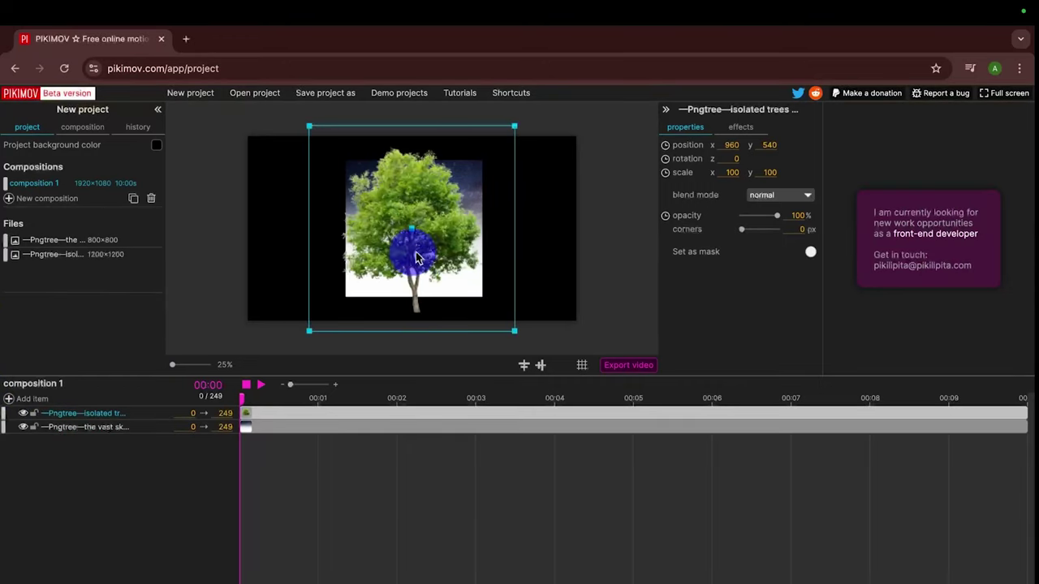
left_click_drag(514, 331, 481, 306)
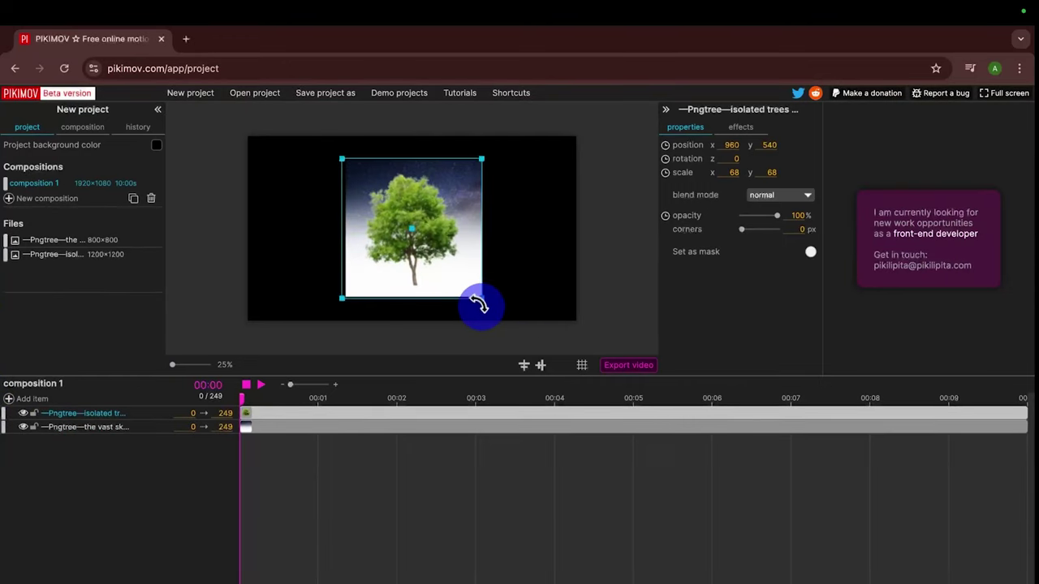
left_click(294, 285)
left_click(25, 415)
left_click(25, 415)
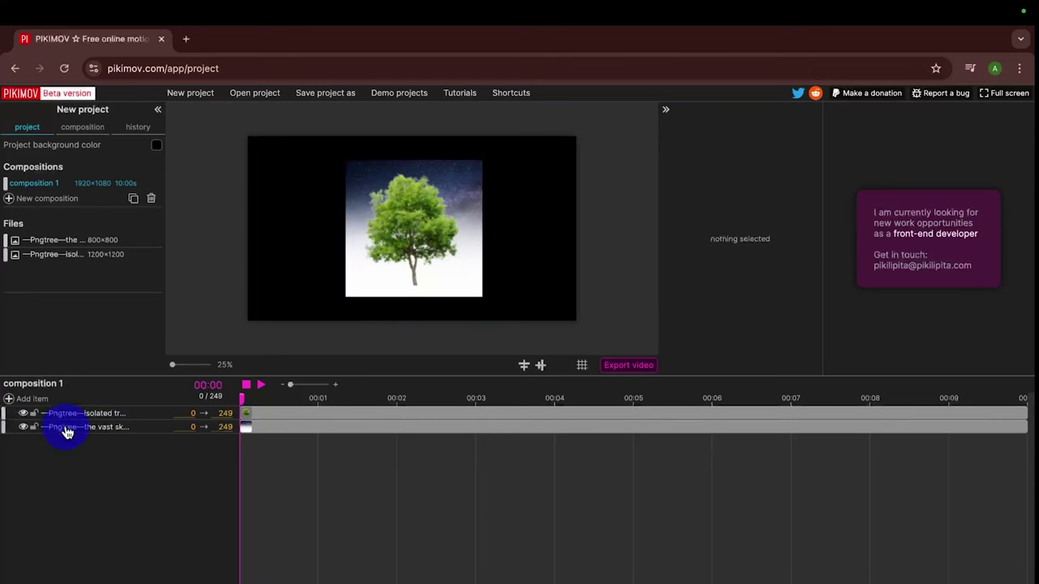
left_click_drag(67, 433, 3, 414)
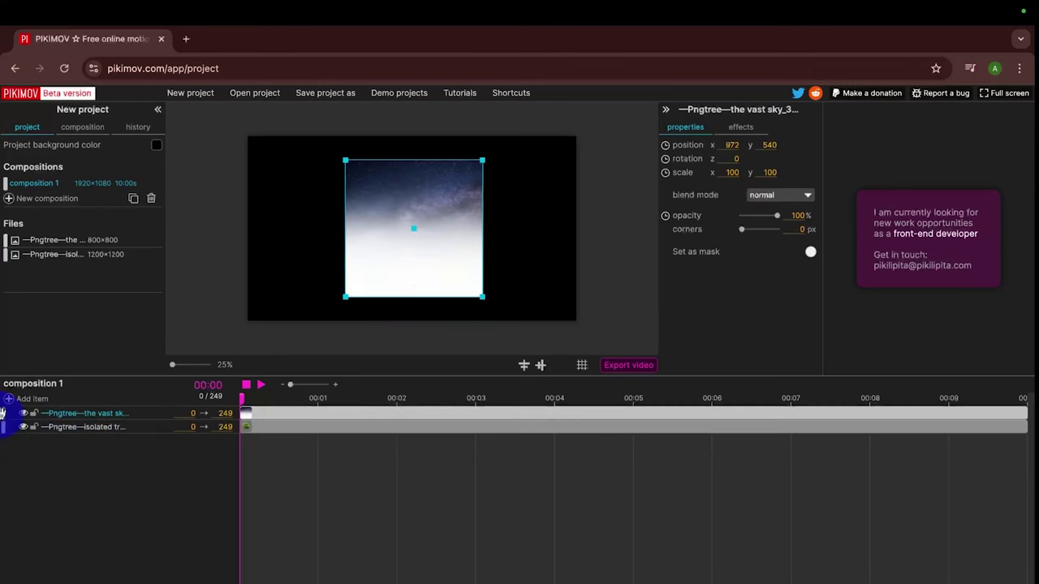
left_click_drag(3, 414, 3, 428)
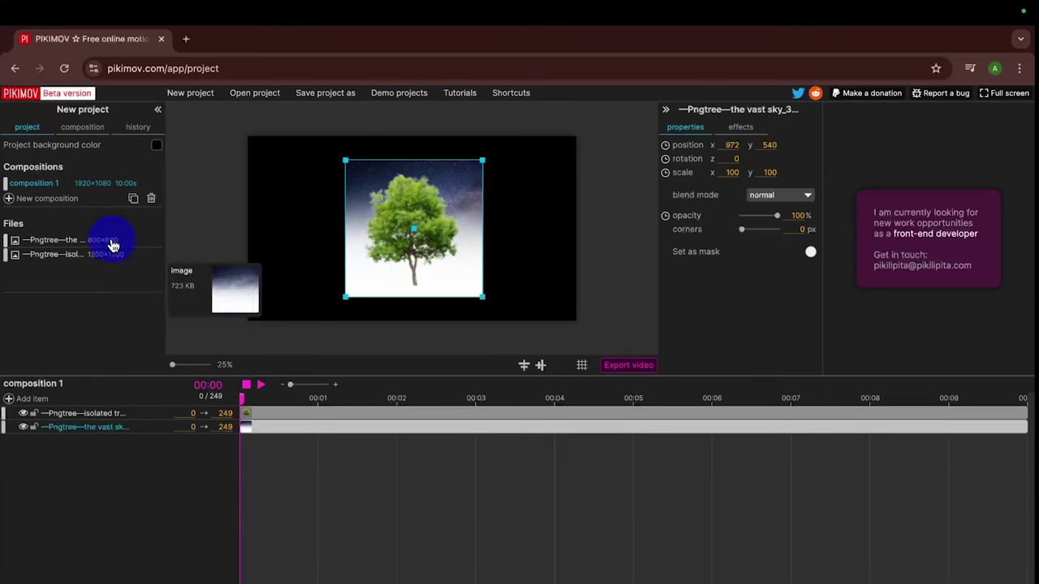
Duplicate composition 1 and add 'composition 1 - copy' as a layer shifted left.
left_click(134, 201)
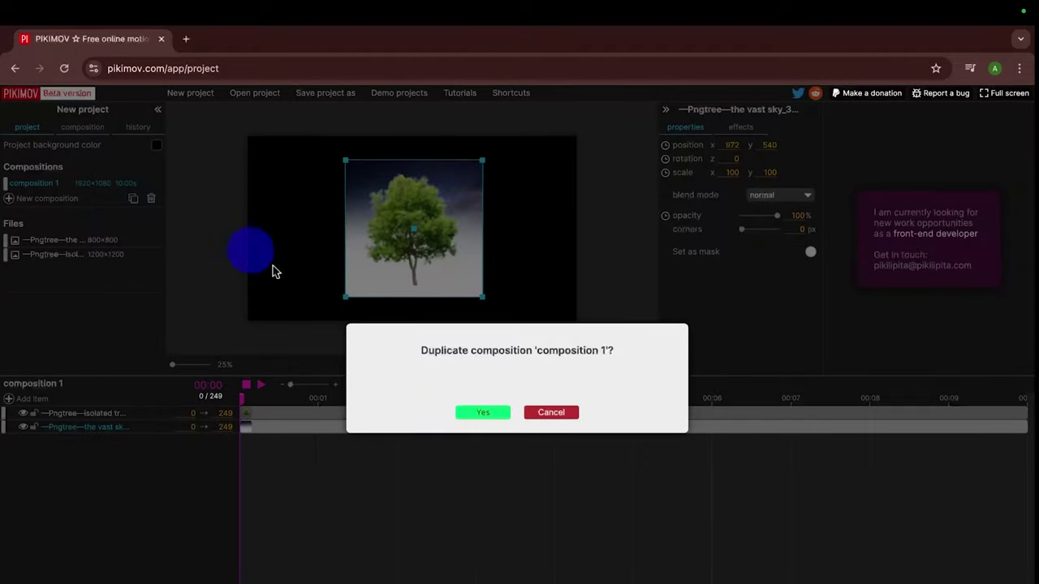
left_click(485, 415)
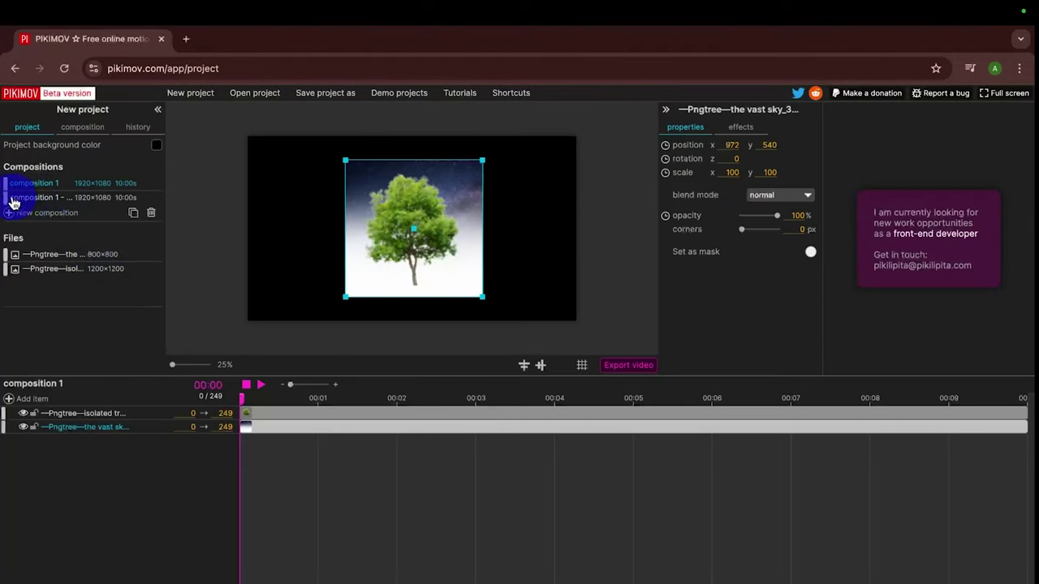
left_click_drag(7, 194, 47, 461)
mouse_move(406, 272)
left_mouse_down()
mouse_move(293, 262)
mouse_move(421, 266)
left_mouse_up()
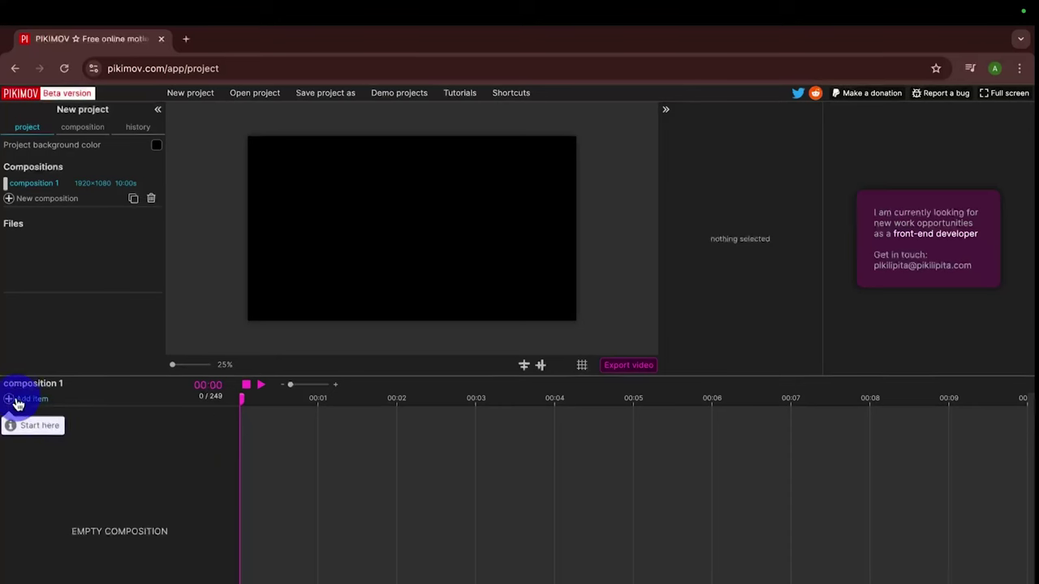
Import the donut 3D model and move it down and to the left.
left_click(13, 401)
left_click(60, 355)
left_click(62, 354)
mouse_move(411, 229)
left_mouse_down()
mouse_move(396, 252)
mouse_move(412, 258)
left_mouse_up()
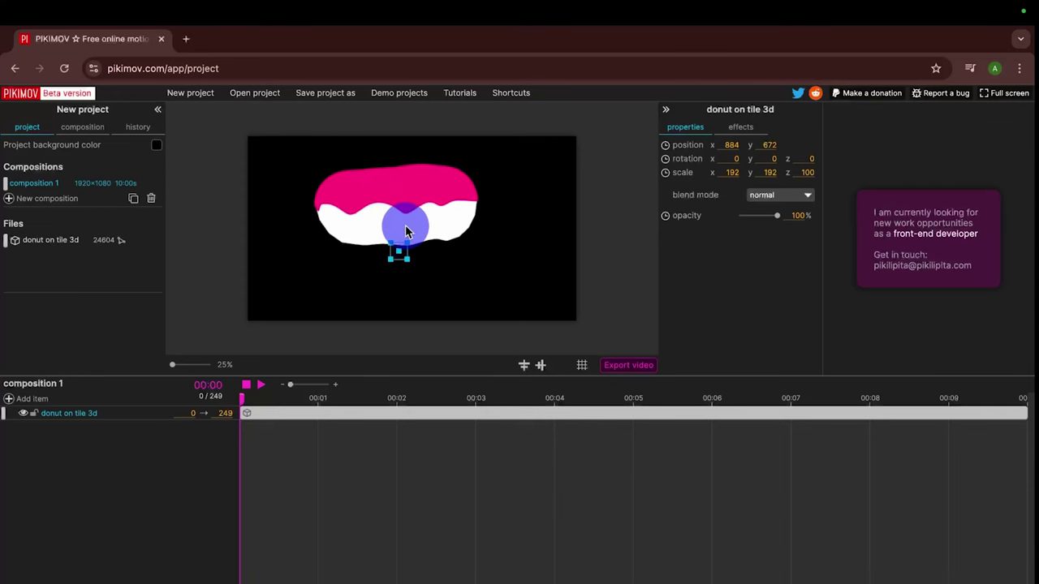
left_click(329, 266)
Add a Lorem ipsum text layer and move it to the lower left.
left_click(12, 402)
left_click(32, 375)
left_click_drag(385, 227, 316, 284)
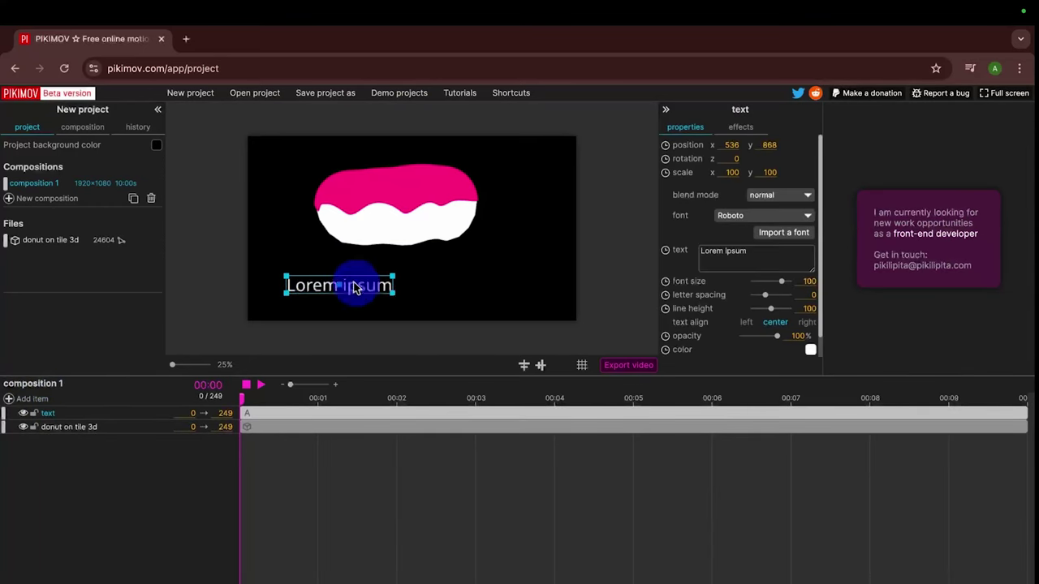
Make the project background red, then select the text layer to browse its fonts.
left_click(156, 145)
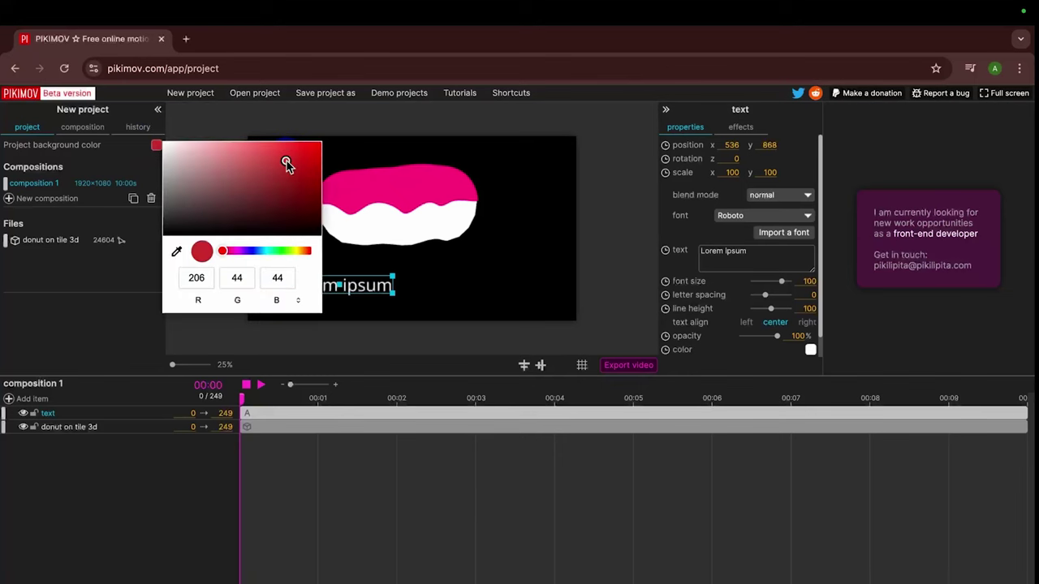
left_click(424, 271)
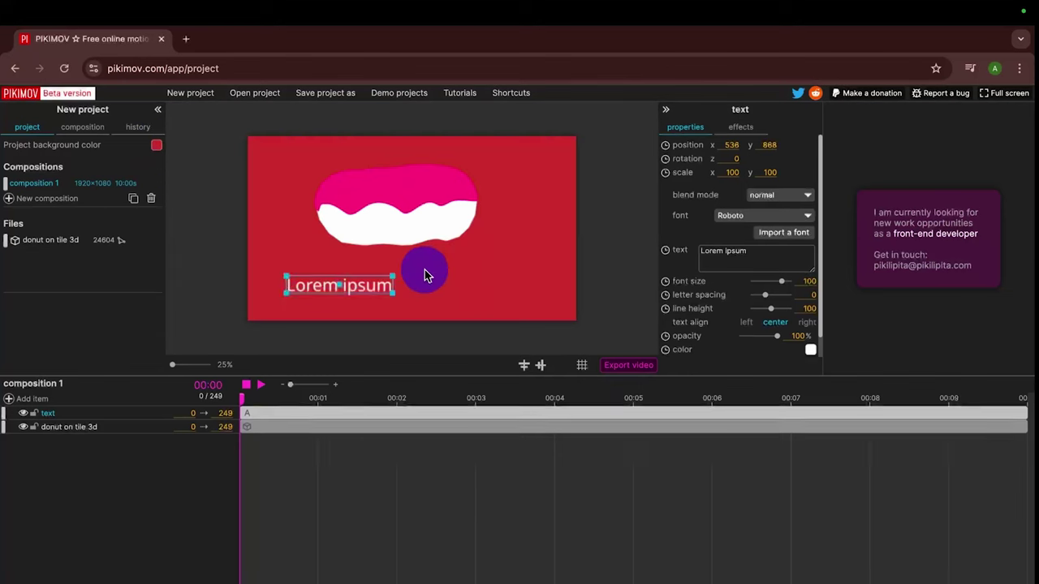
left_click(378, 289)
left_click(749, 215)
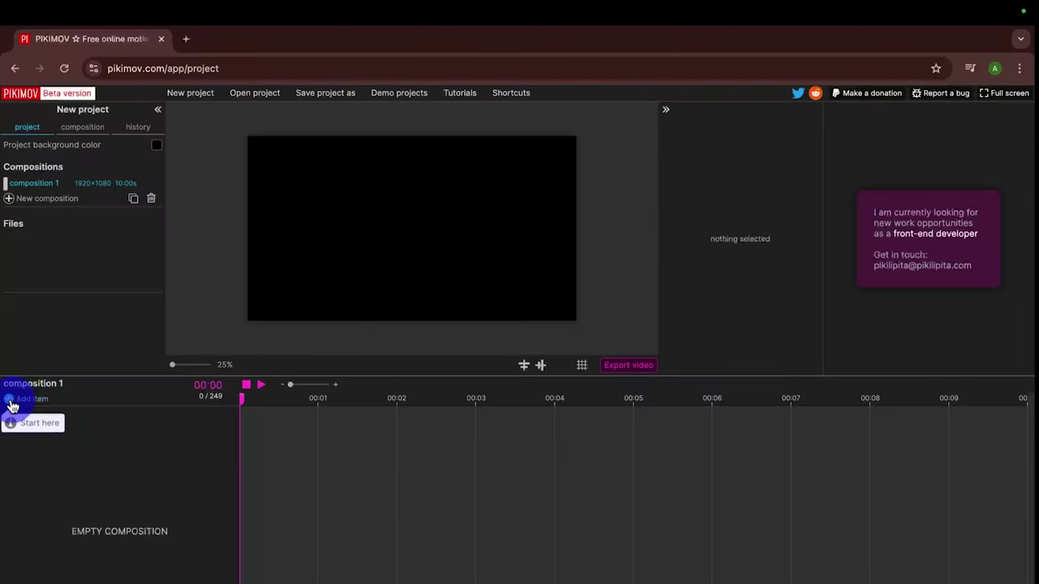
Import the night street video and play it, pausing partway through the clip.
left_click(10, 399)
left_click(58, 315)
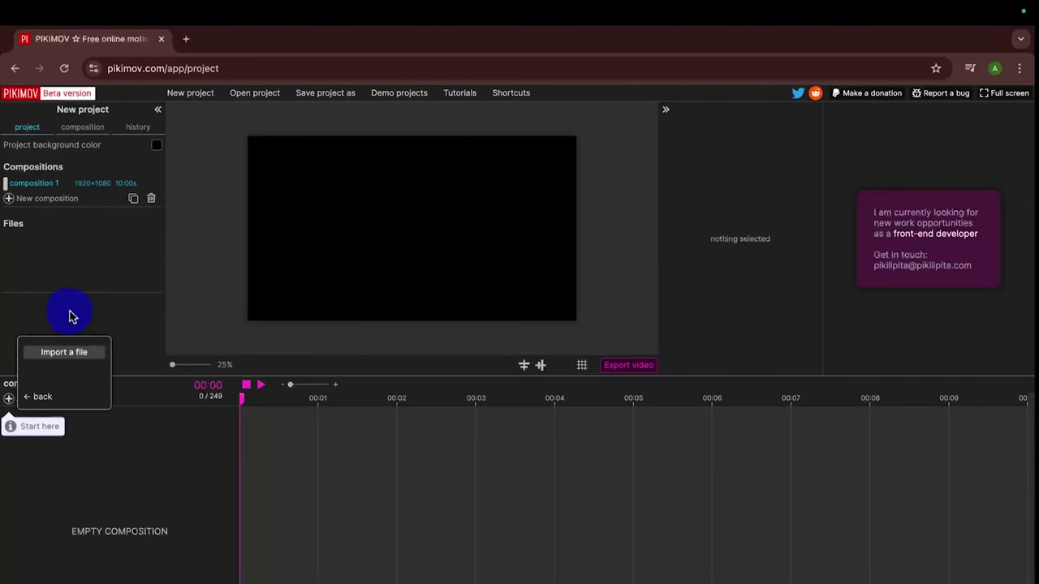
left_click(69, 351)
key("space")
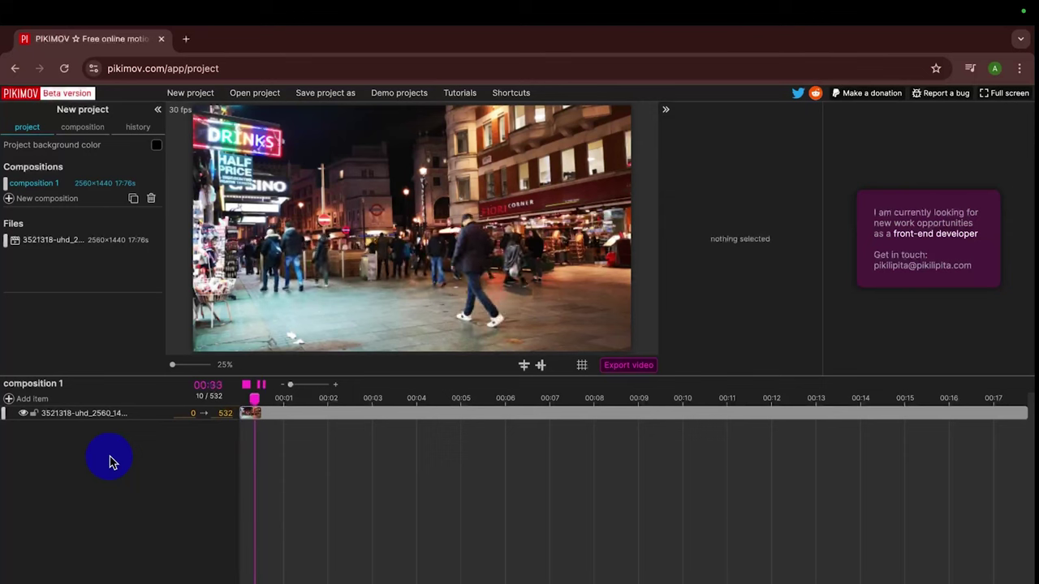
key("space")
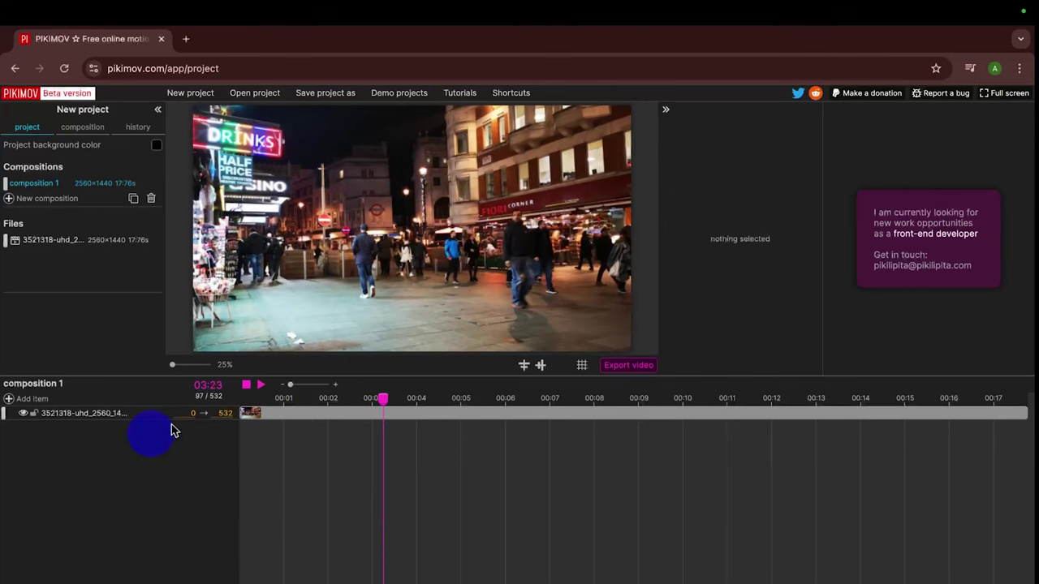
Split the street clip at frame 49 and slide the second clip along the timeline.
right_click(311, 409)
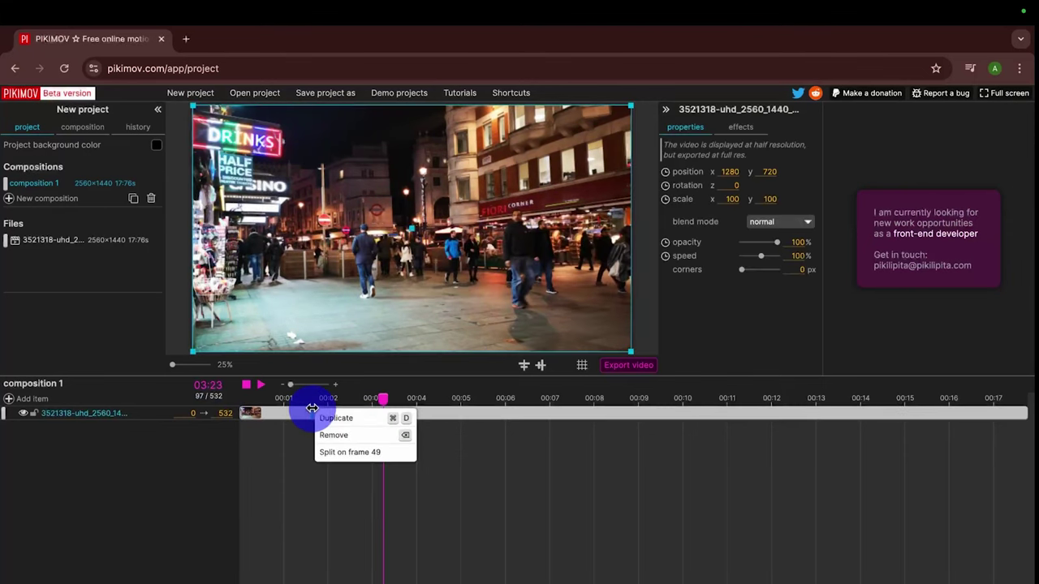
left_click(331, 455)
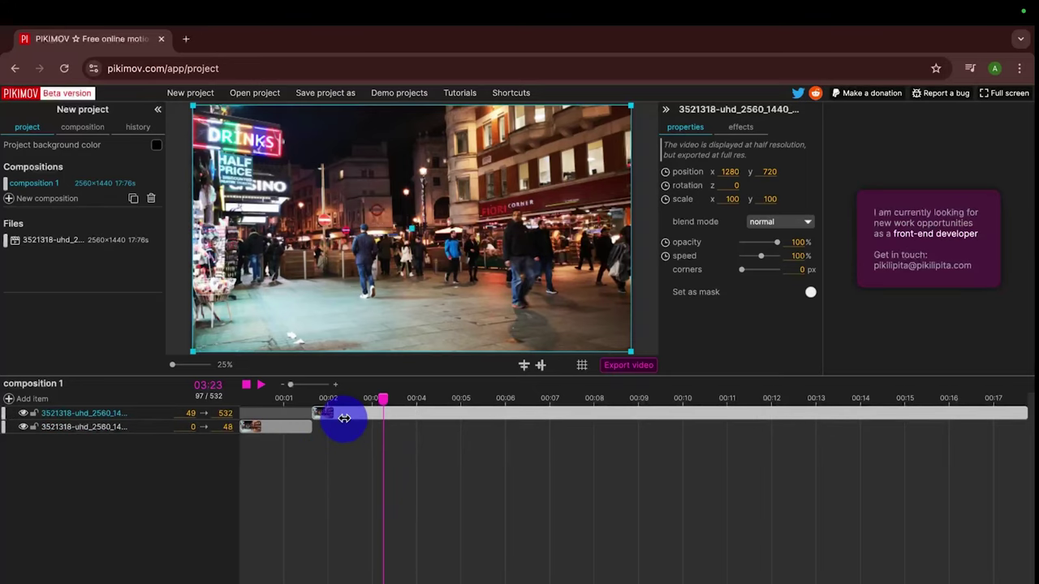
mouse_move(344, 418)
left_mouse_down()
mouse_move(385, 408)
mouse_move(225, 413)
left_mouse_up()
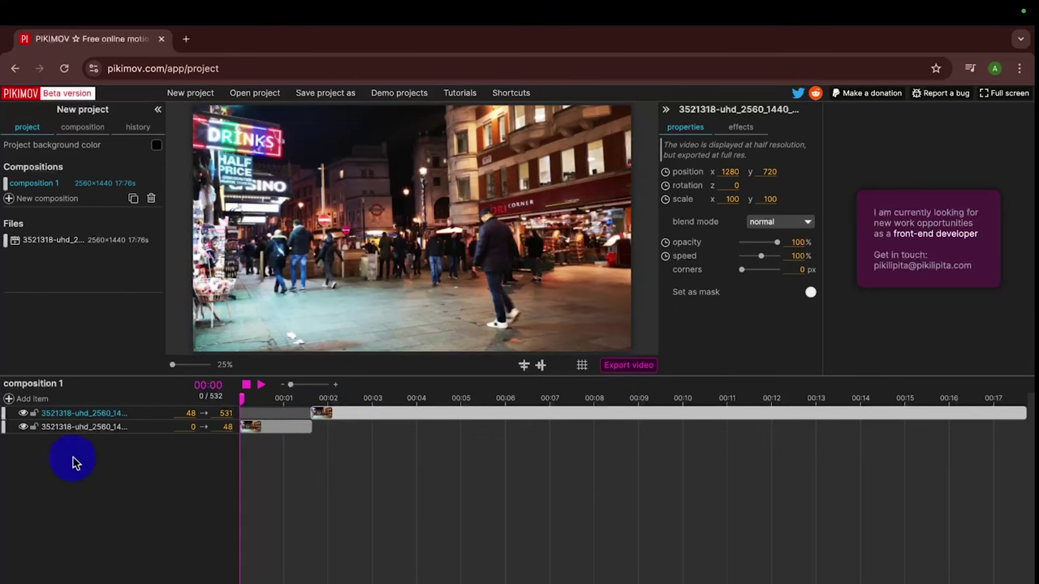
left_click(9, 400)
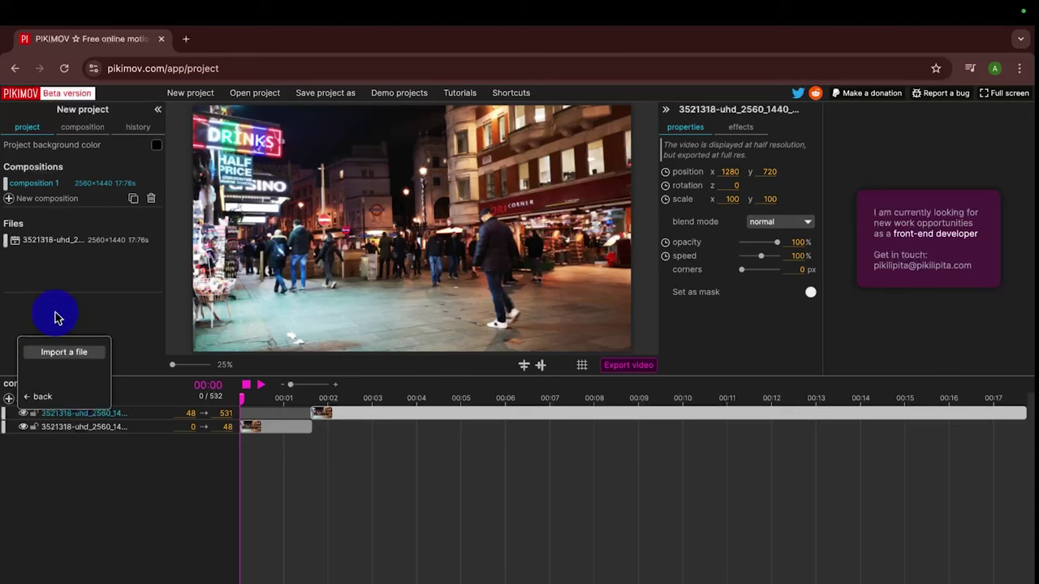
Import the particle video on top and preview it with the add blend mode.
left_click(68, 365)
key("space")
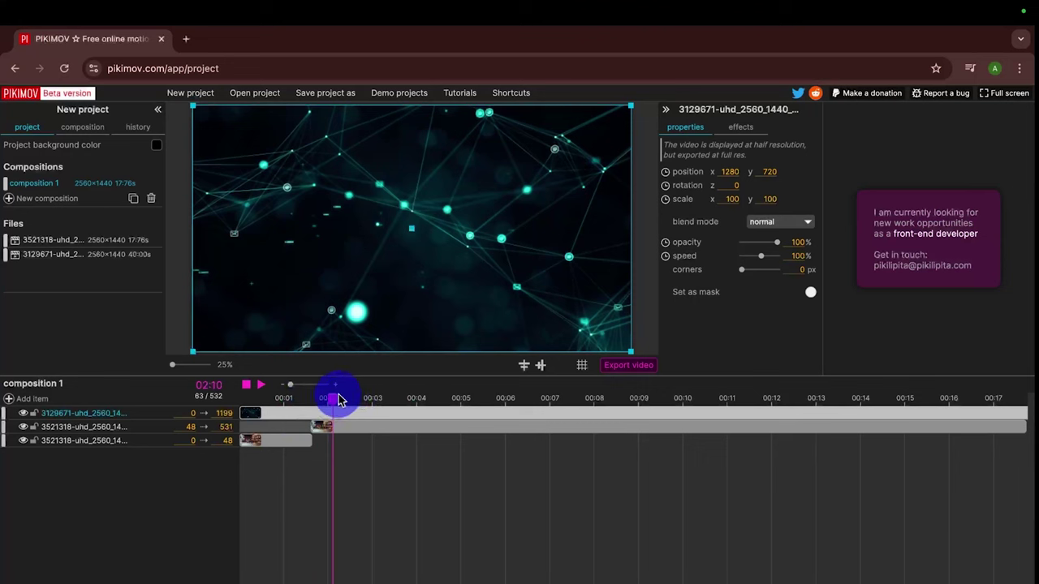
left_click_drag(339, 399, 242, 400)
left_click(789, 223)
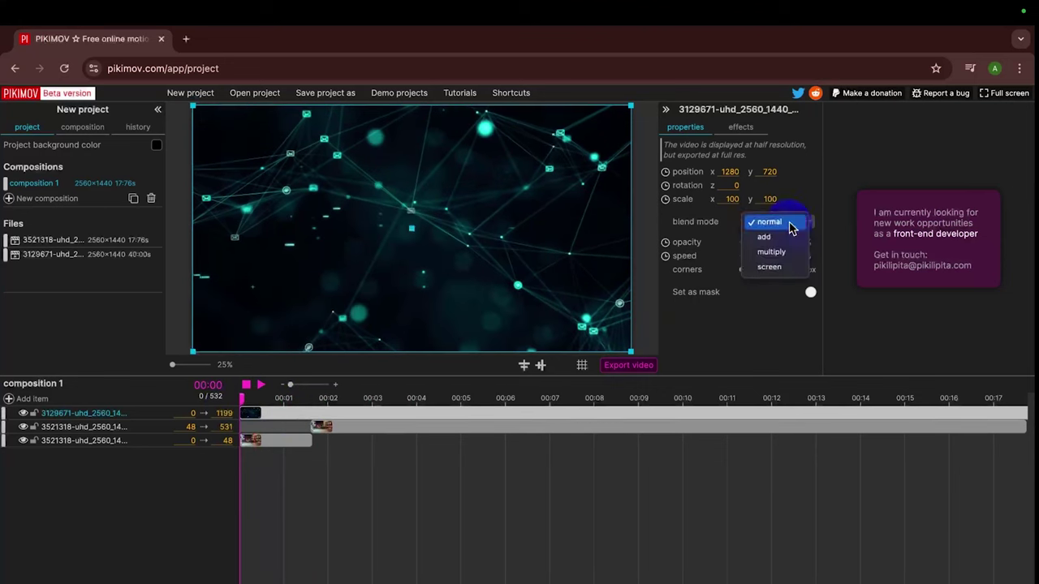
left_click(785, 237)
key("space")
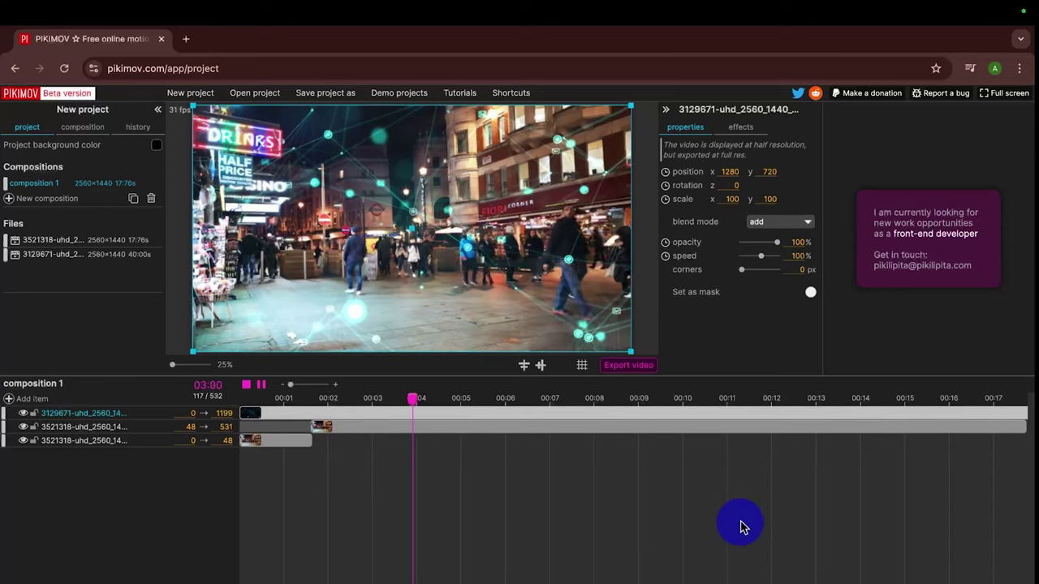
key("space")
Try the multiply blend mode, then settle on screen and preview the result.
left_click(802, 224)
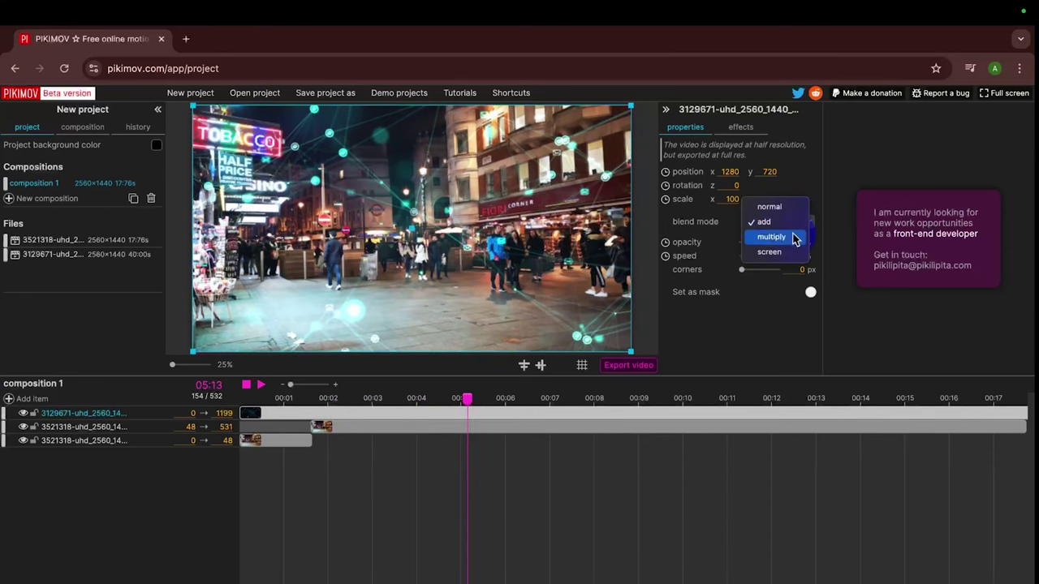
left_click(792, 235)
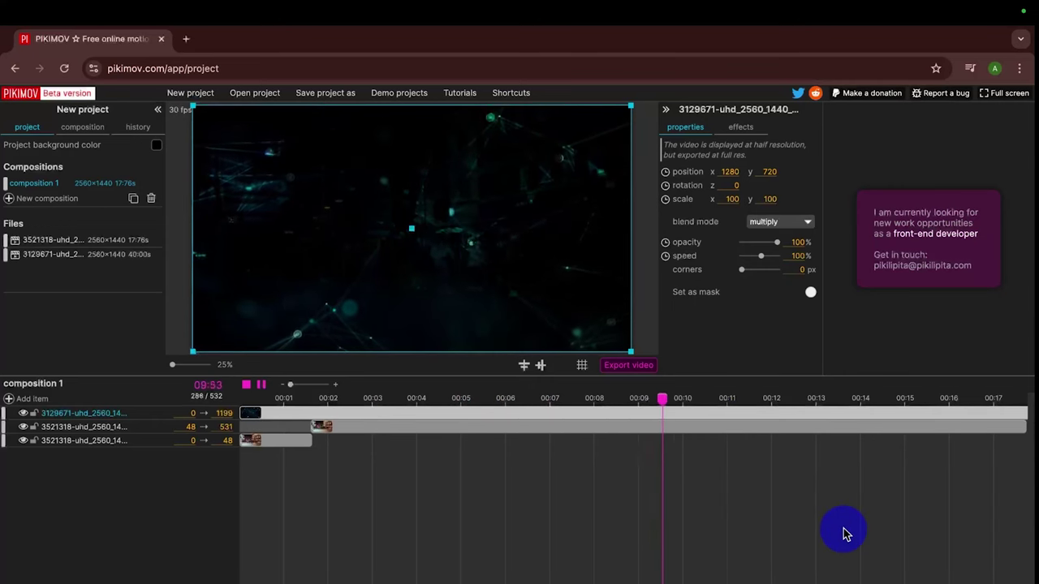
key("space")
left_click(778, 222)
left_click(778, 236)
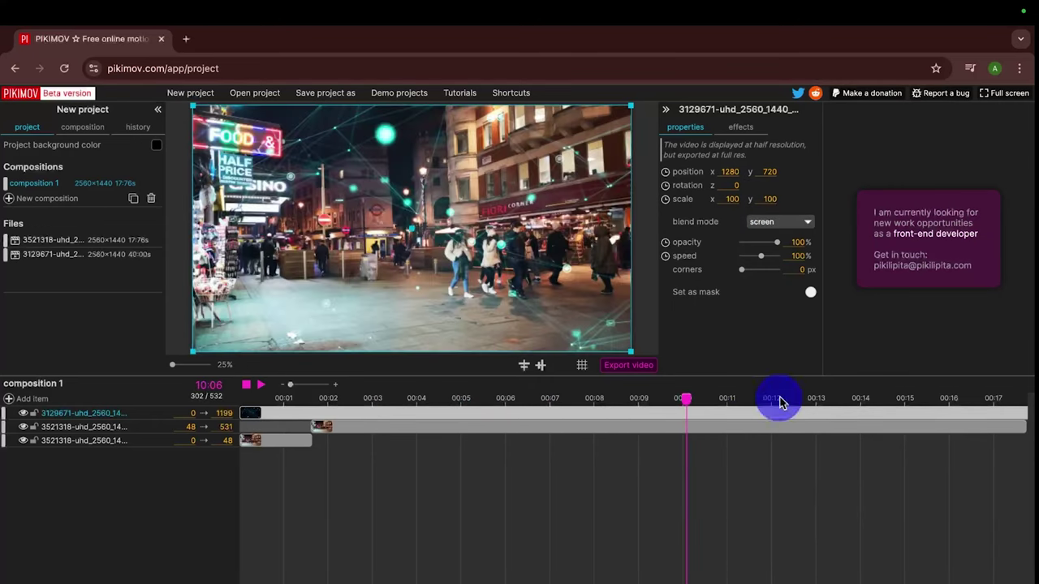
key("space")
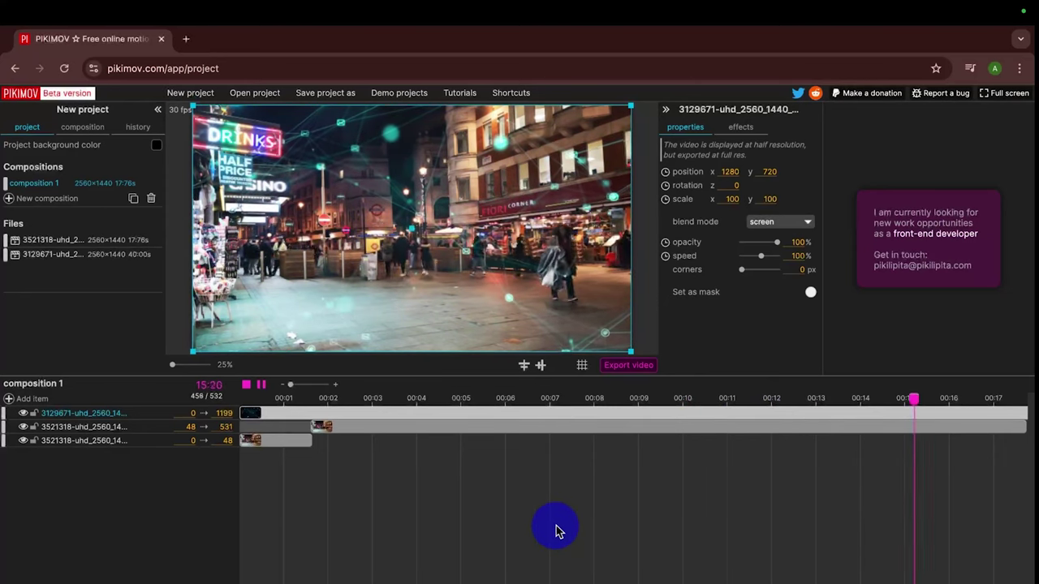
key("space")
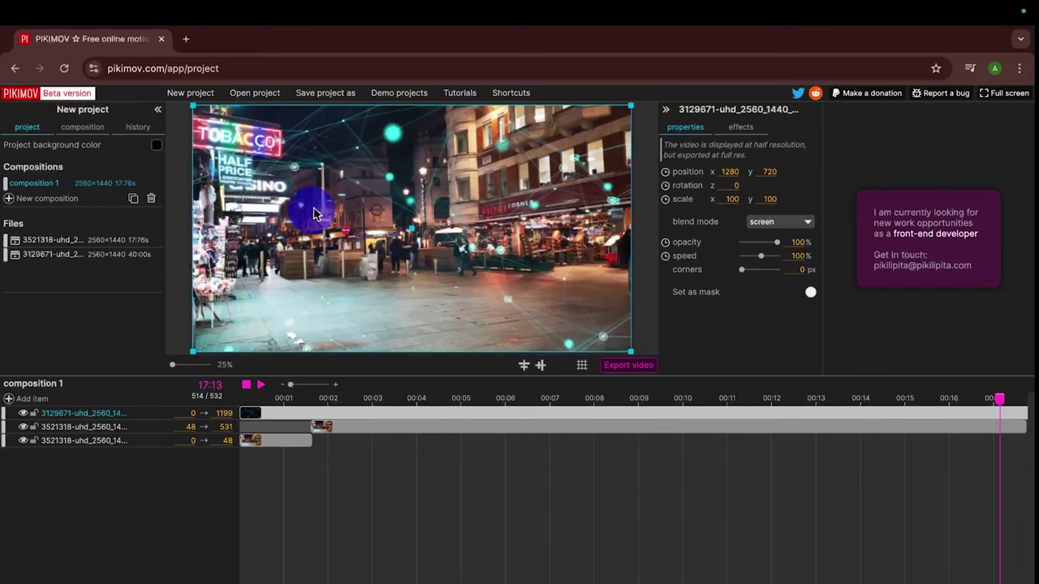
Open the Export video dialog offering 2560×1440 output as .mp4 or .png sequence.
left_click(629, 367)
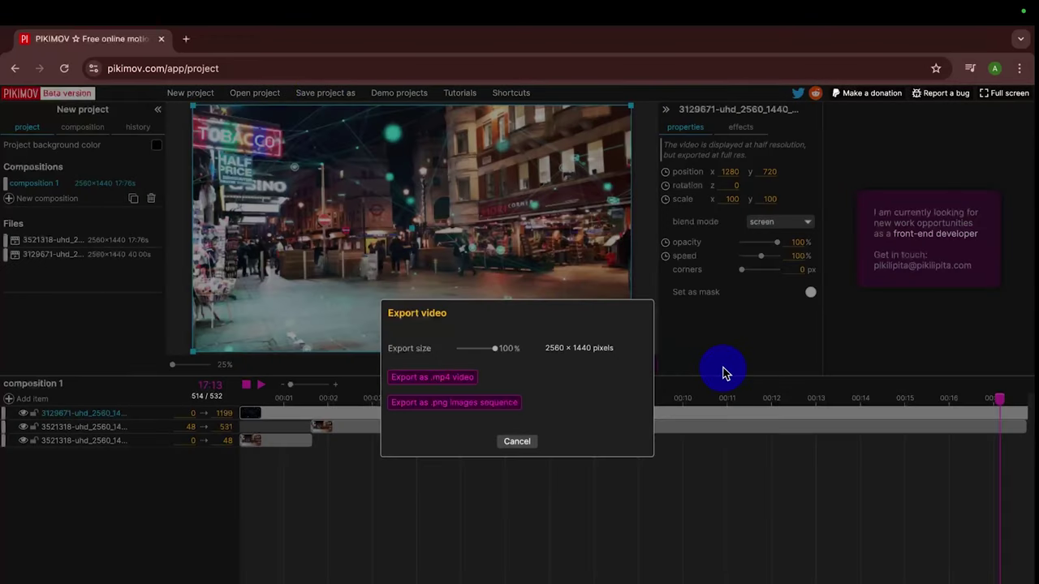